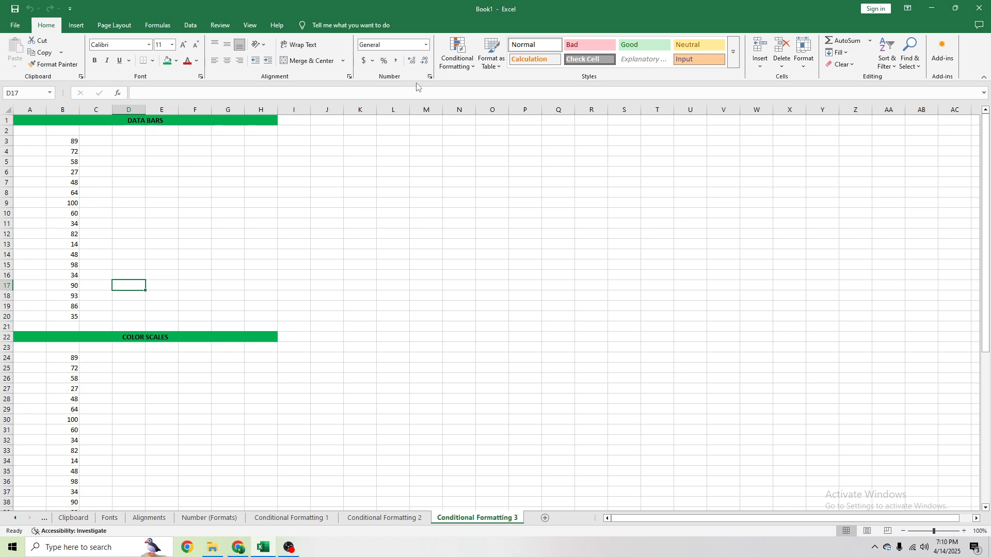
# Apply the blue gradient-fill data bars to the values in B3:B20
pyautogui.click(470, 63)
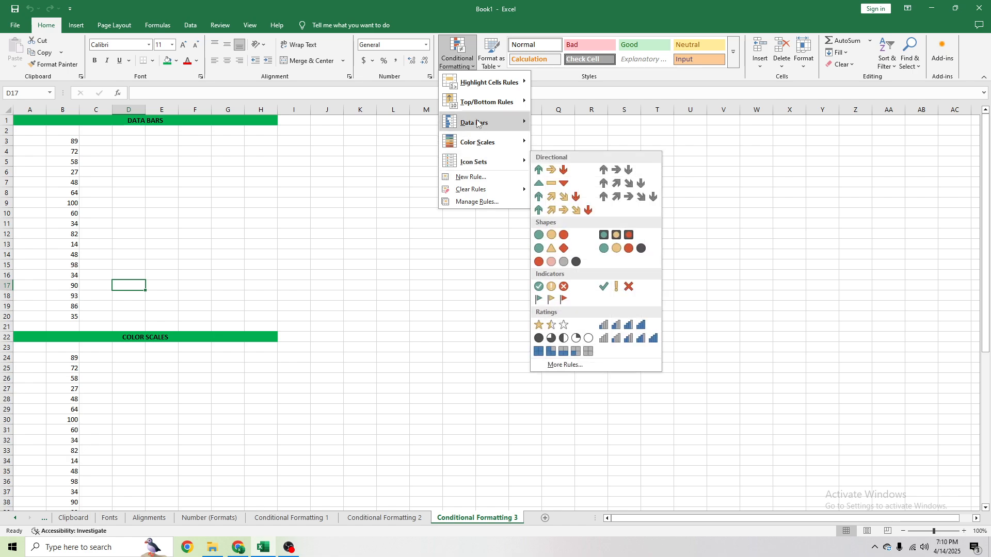
pyautogui.click(343, 234)
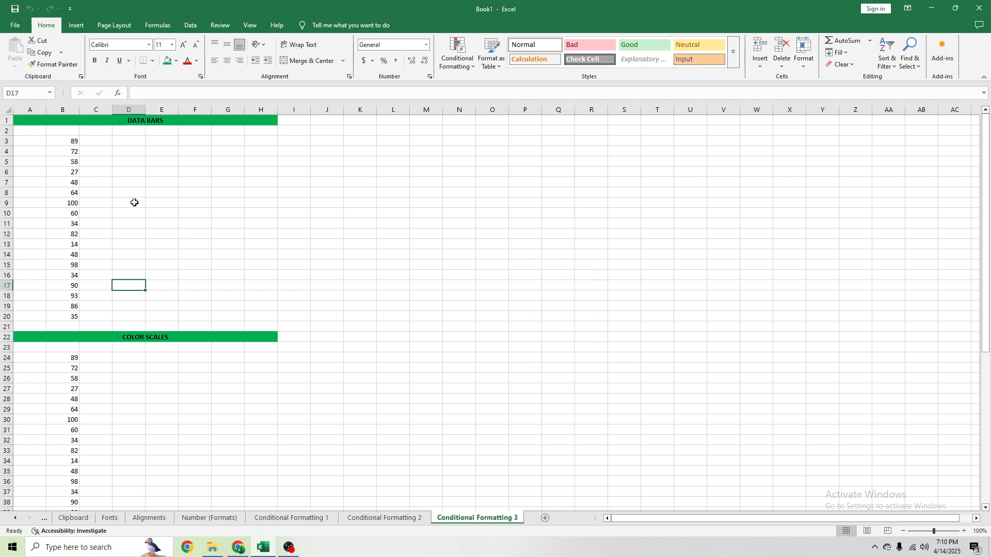
pyautogui.moveTo(70, 140); pyautogui.dragTo(69, 315)
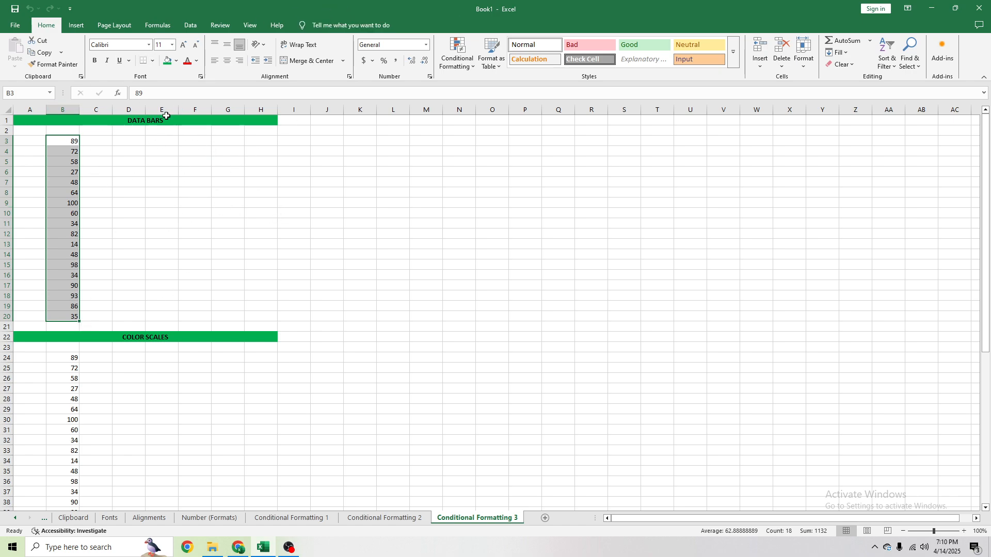
pyautogui.click(457, 66)
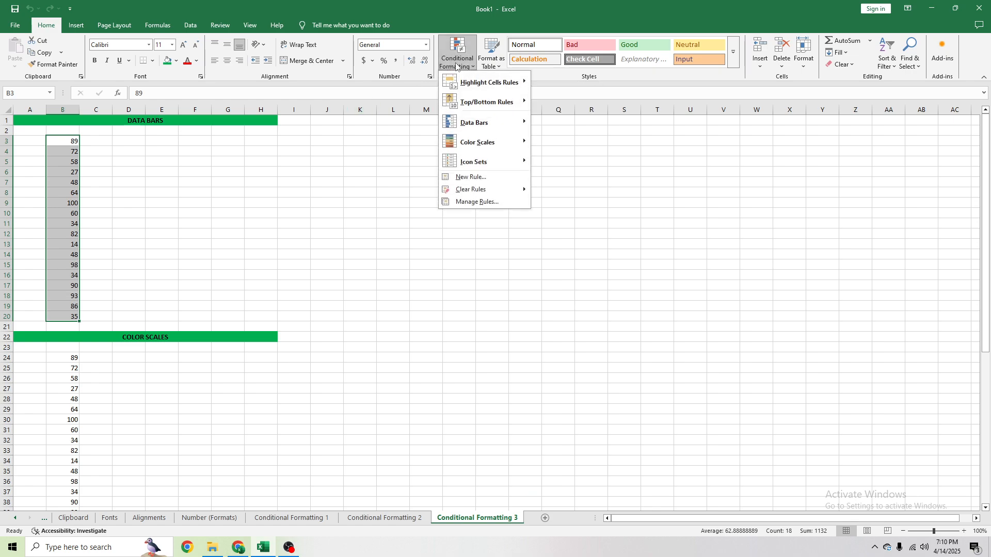
pyautogui.moveTo(463, 125)
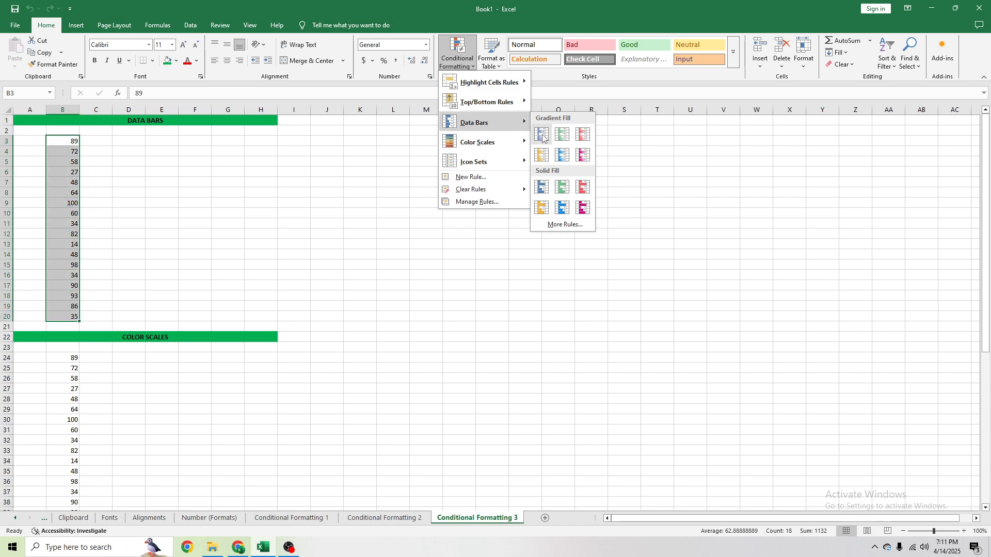
pyautogui.click(542, 134)
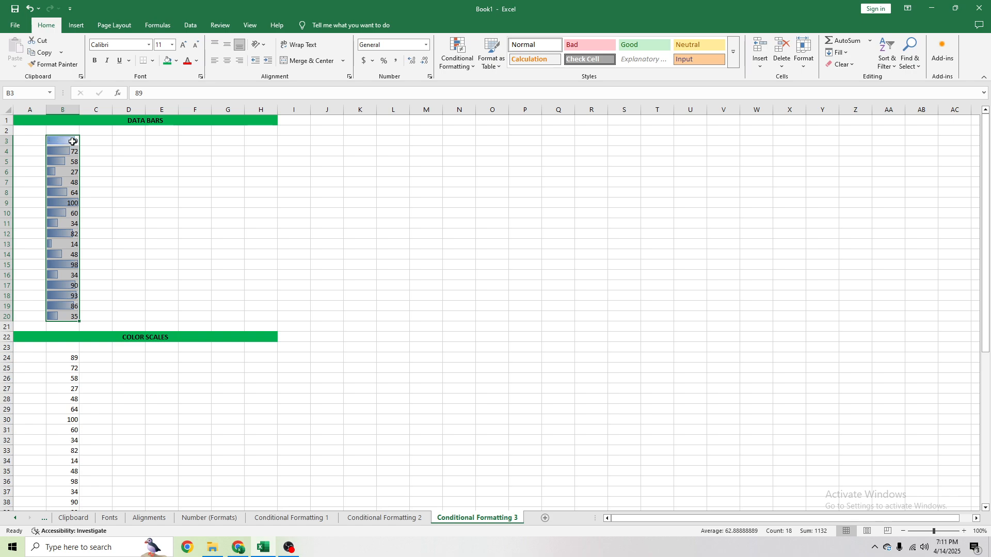
# Compare the data bar lengths with the cell values in B3:B20
pyautogui.click(105, 241)
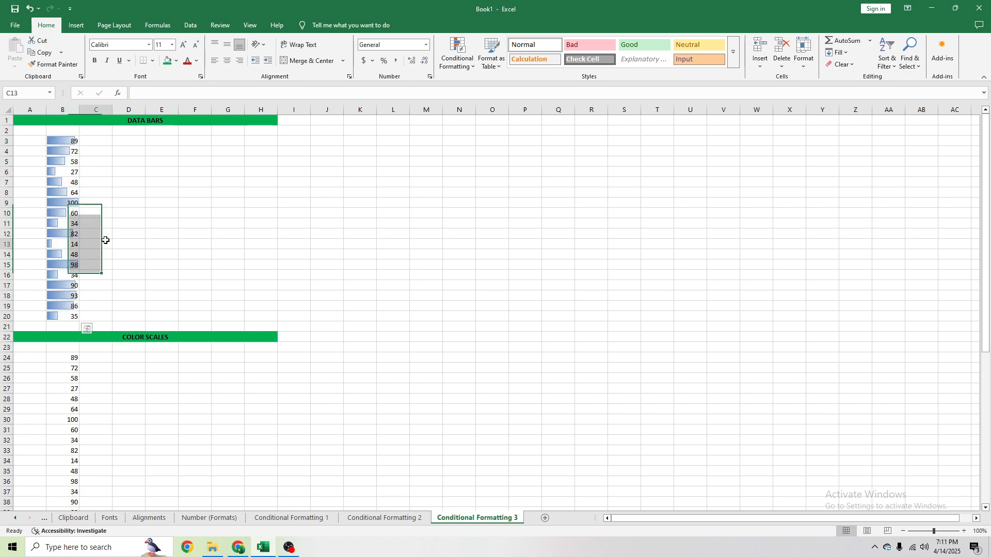
pyautogui.click(70, 144)
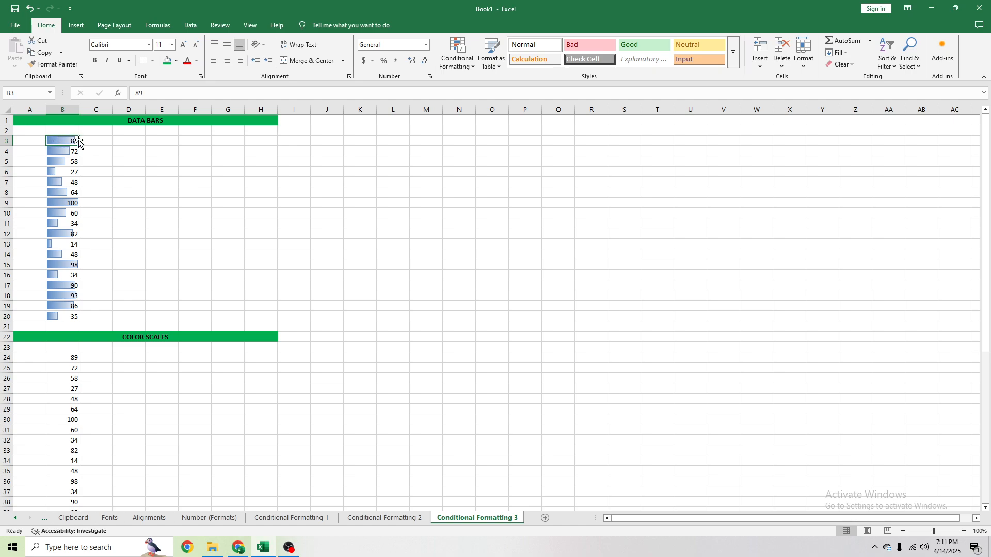
pyautogui.click(76, 172)
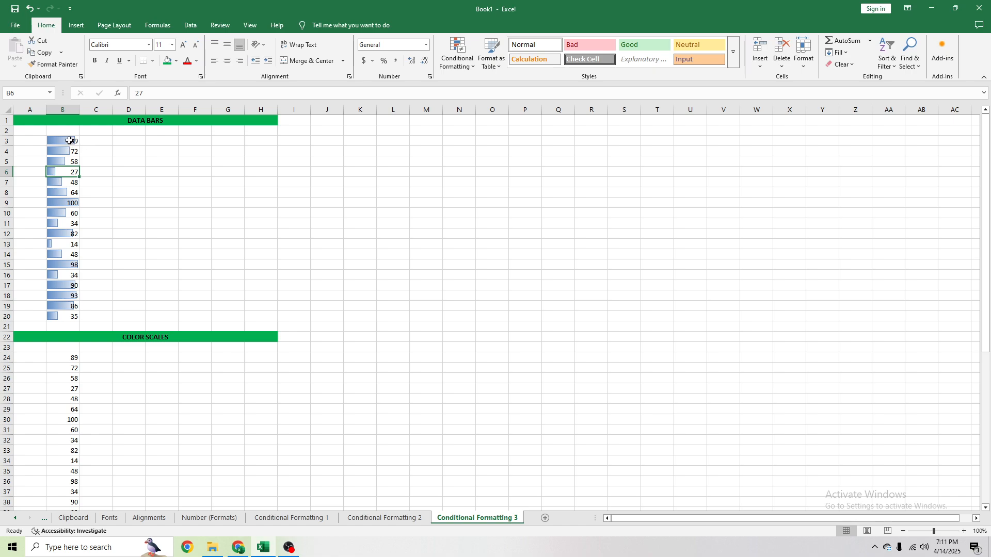
pyautogui.moveTo(73, 142); pyautogui.dragTo(73, 317)
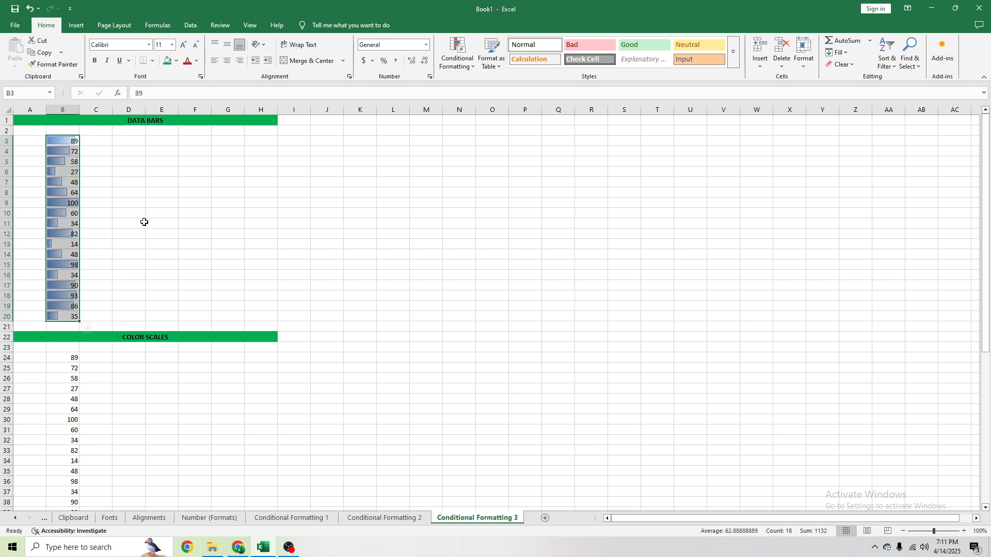
pyautogui.click(69, 247)
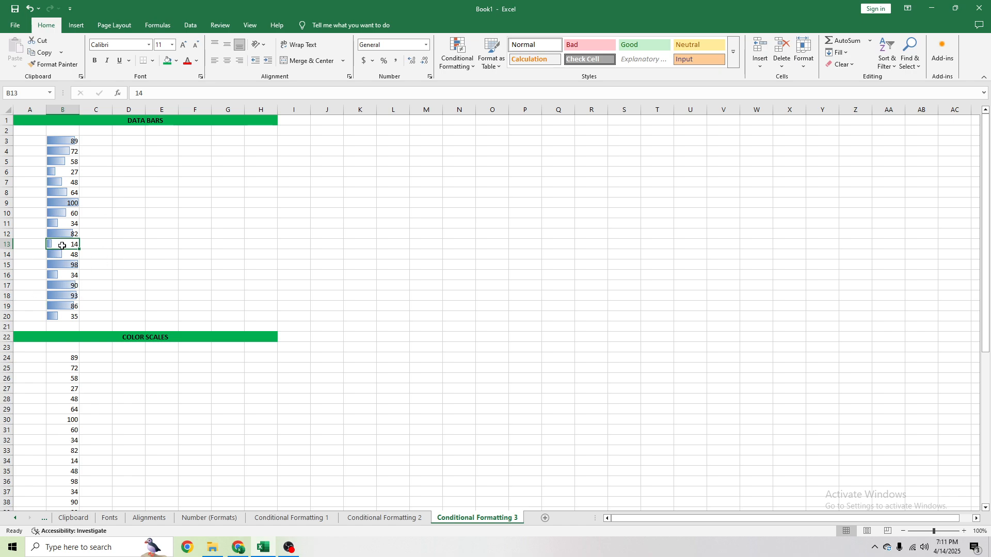
pyautogui.click(73, 262)
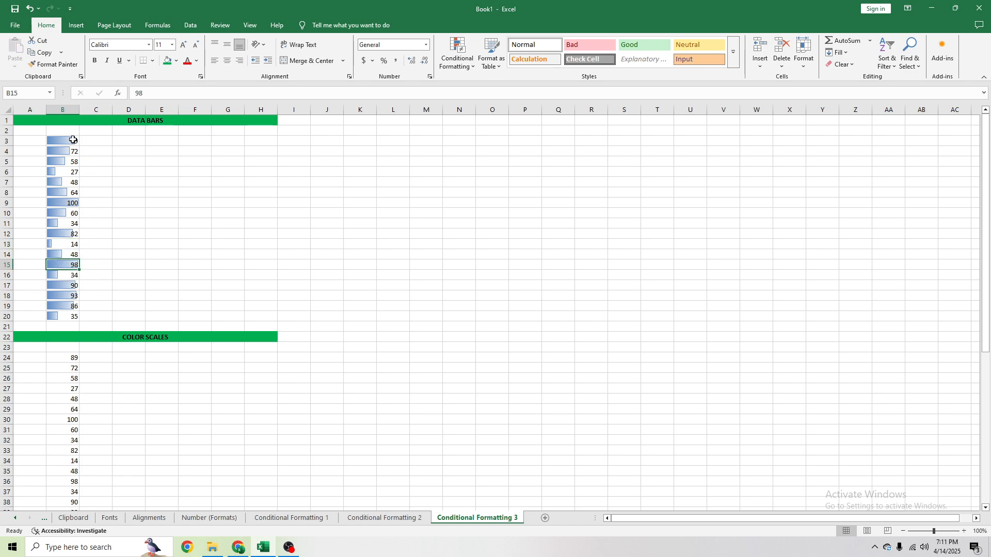
# Change the data bars in B3:B20 to the blue solid-fill style
pyautogui.moveTo(73, 141); pyautogui.dragTo(74, 317)
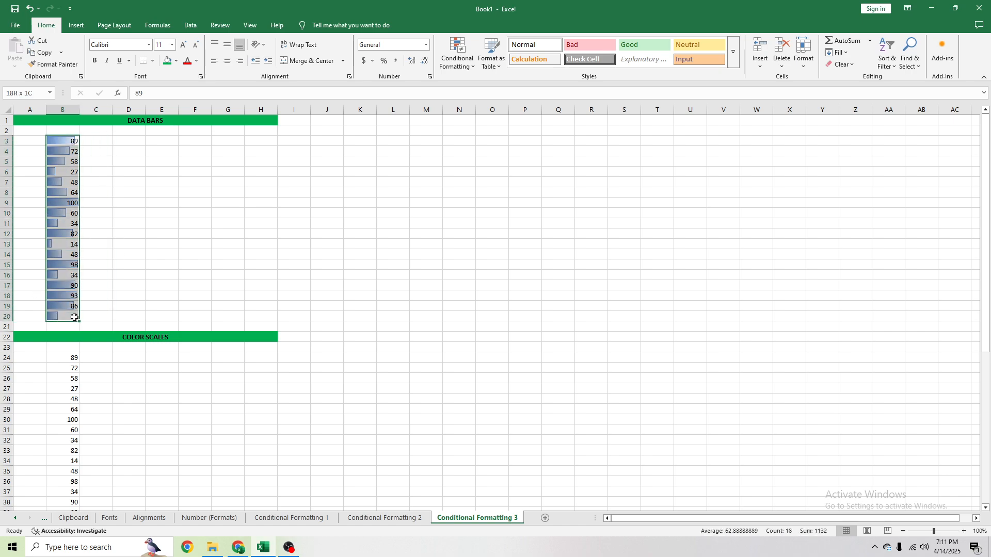
pyautogui.click(455, 61)
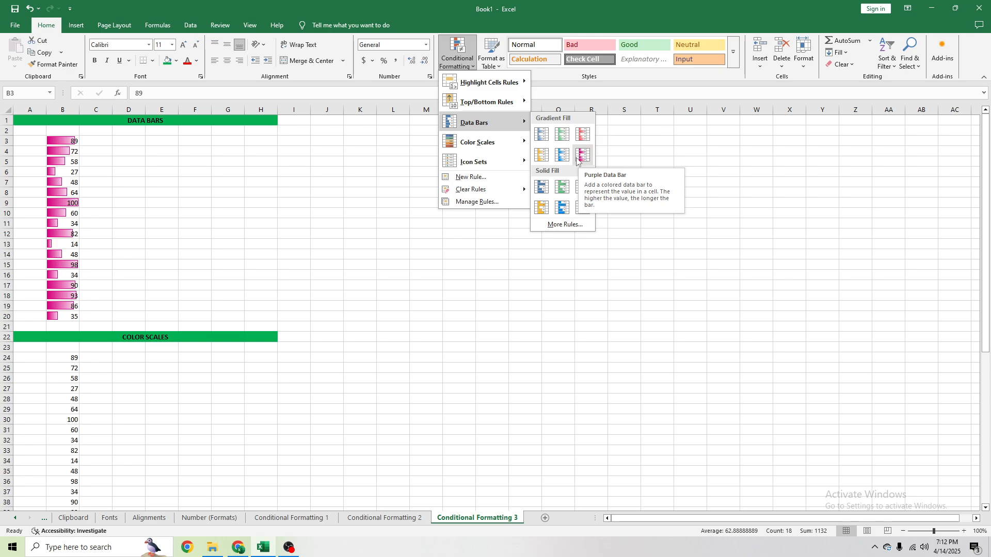
pyautogui.click(545, 191)
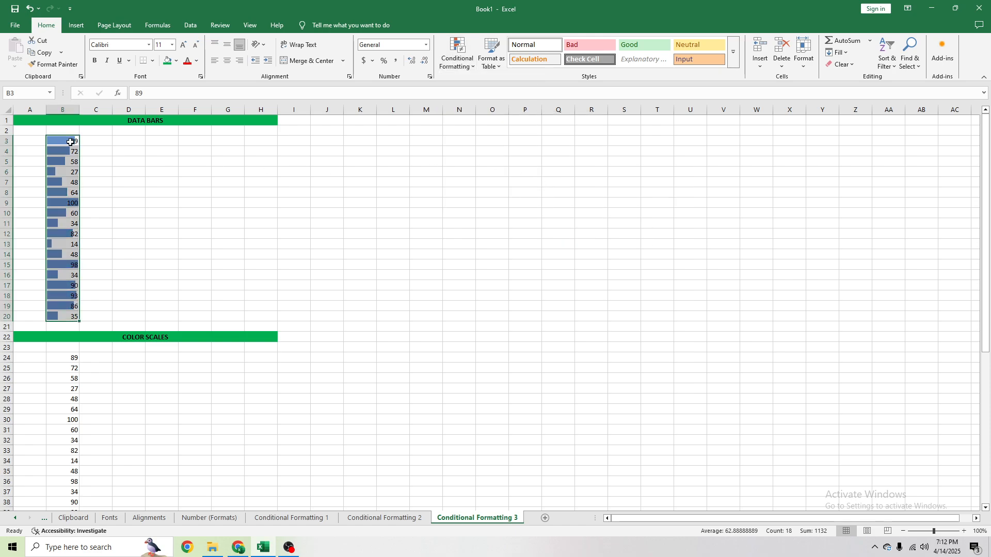
pyautogui.click(57, 143)
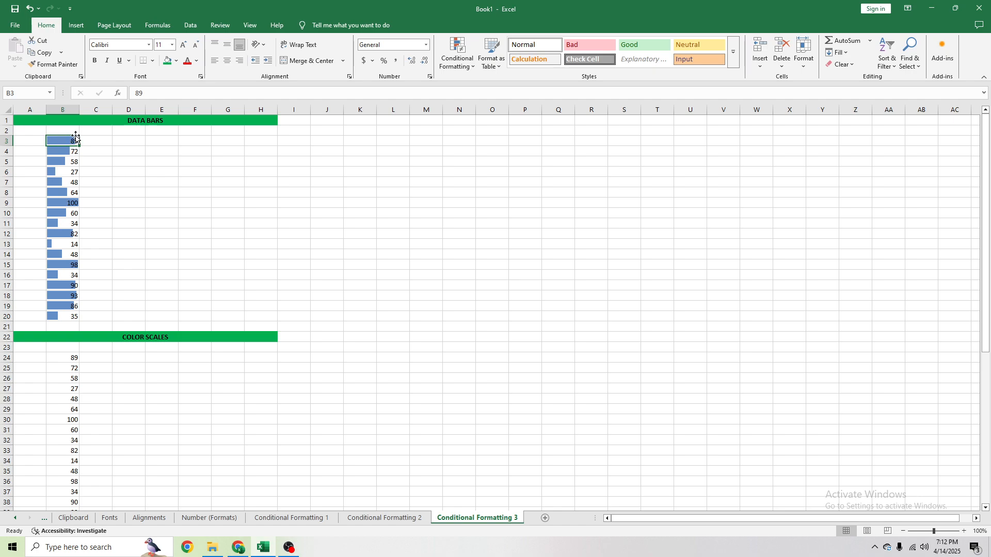
pyautogui.moveTo(71, 142); pyautogui.dragTo(75, 311)
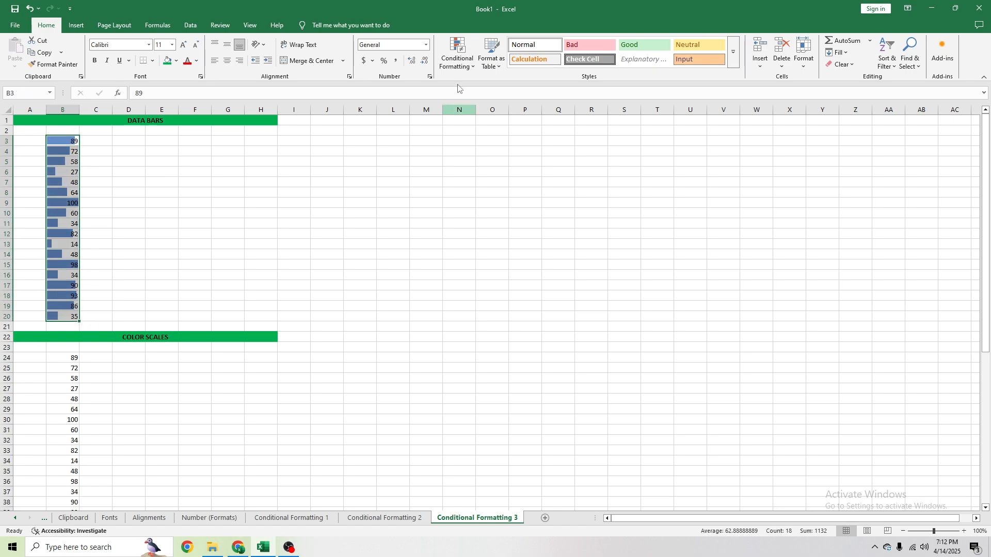
pyautogui.click(457, 55)
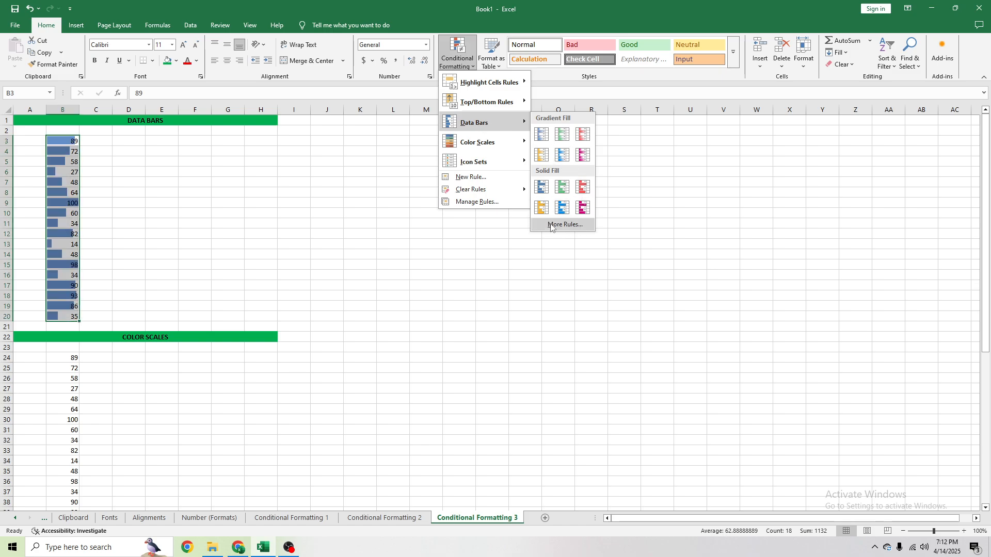
pyautogui.click(319, 264)
# Apply the Green - Yellow - Red color scale to B24:B41 in the Color Scales section
pyautogui.scroll(-5, 170, 283)
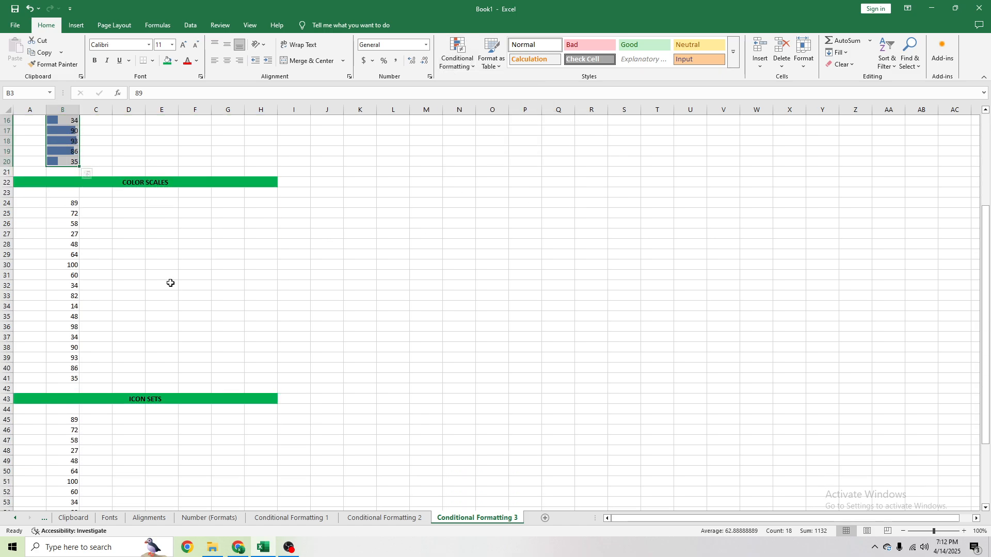
pyautogui.scroll(-2, 170, 283)
pyautogui.click(121, 255)
pyautogui.click(64, 143)
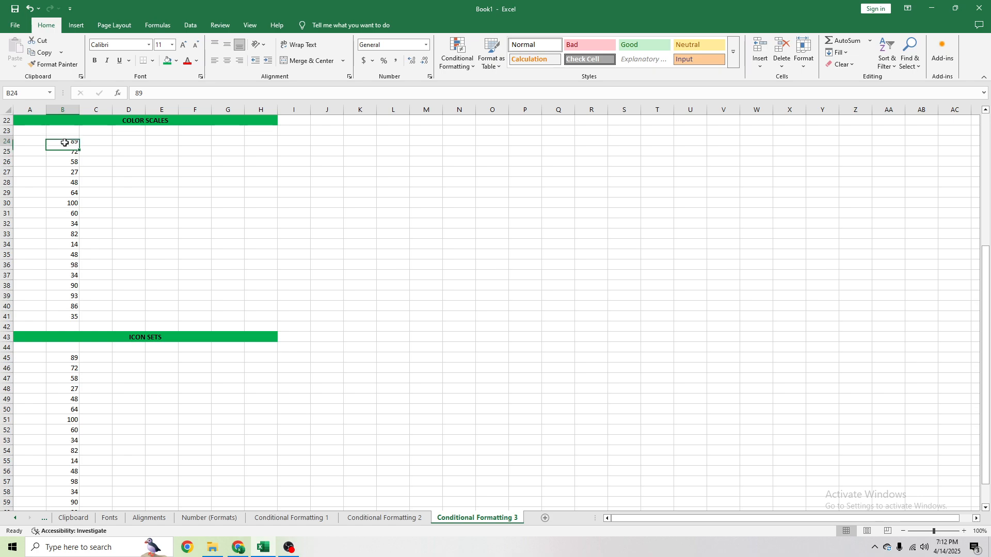
pyautogui.moveTo(64, 143); pyautogui.dragTo(54, 318)
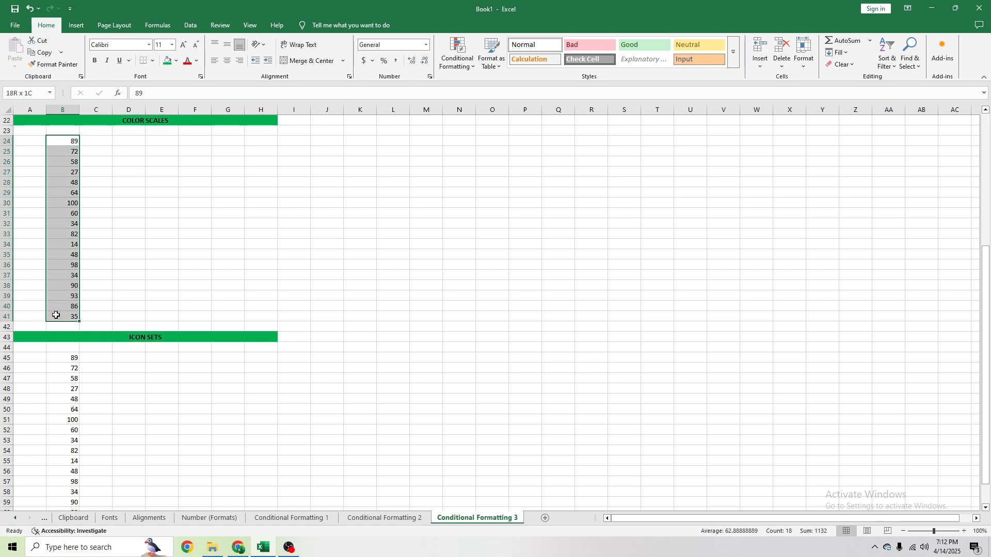
pyautogui.click(459, 65)
pyautogui.moveTo(473, 143)
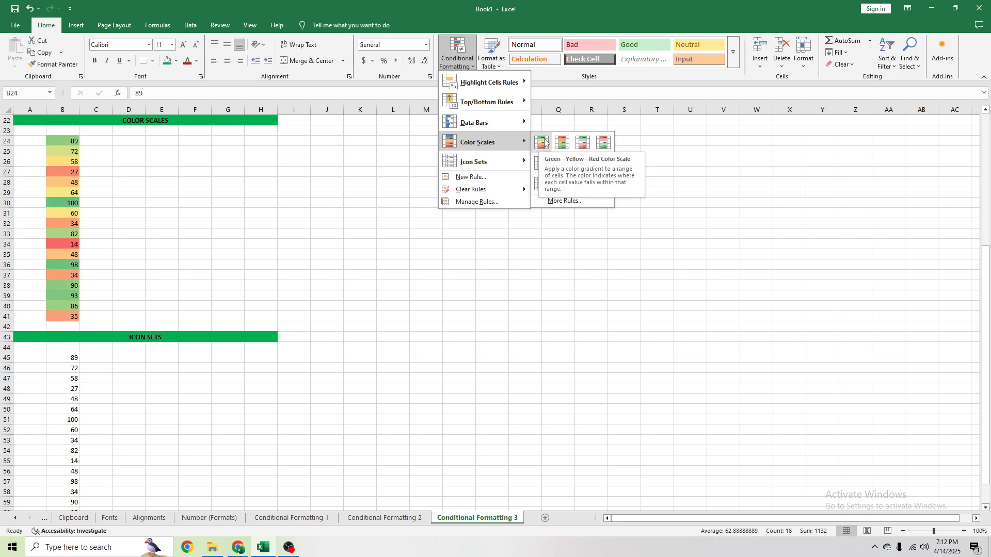
pyautogui.click(544, 143)
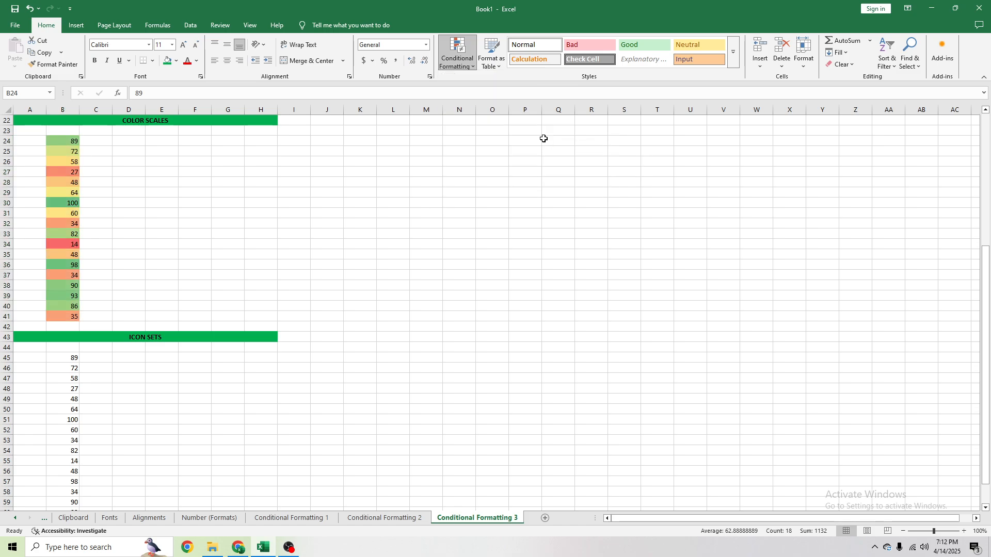
# Examine how the color scale shades the high, middle and low values in B24:B41
pyautogui.click(99, 170)
pyautogui.click(63, 139)
pyautogui.moveTo(63, 139); pyautogui.dragTo(80, 320)
pyautogui.click(70, 264)
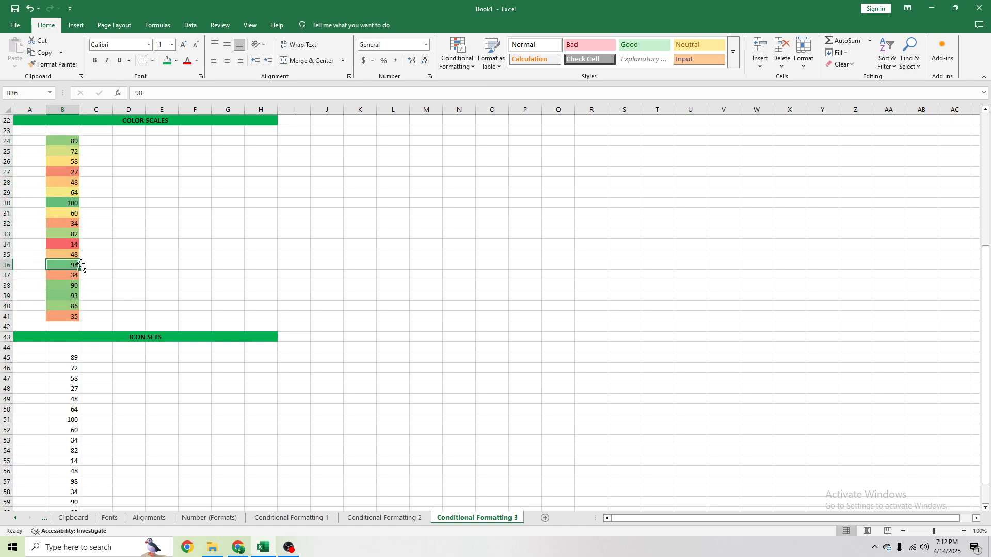
pyautogui.click(65, 246)
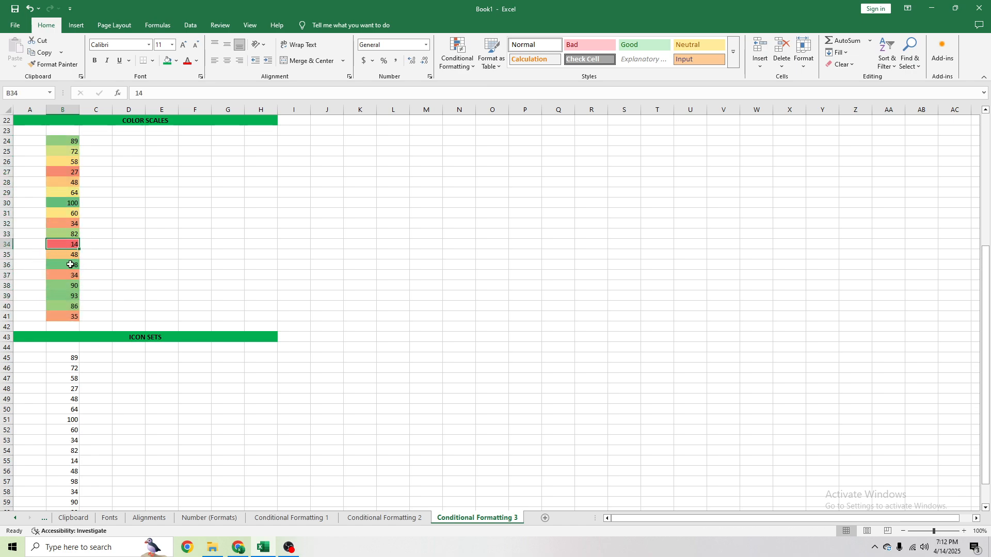
pyautogui.click(75, 140)
pyautogui.moveTo(72, 142)
pyautogui.mouseDown()
pyautogui.moveTo(67, 323)
pyautogui.moveTo(61, 312)
pyautogui.mouseUp()
pyautogui.click(64, 203)
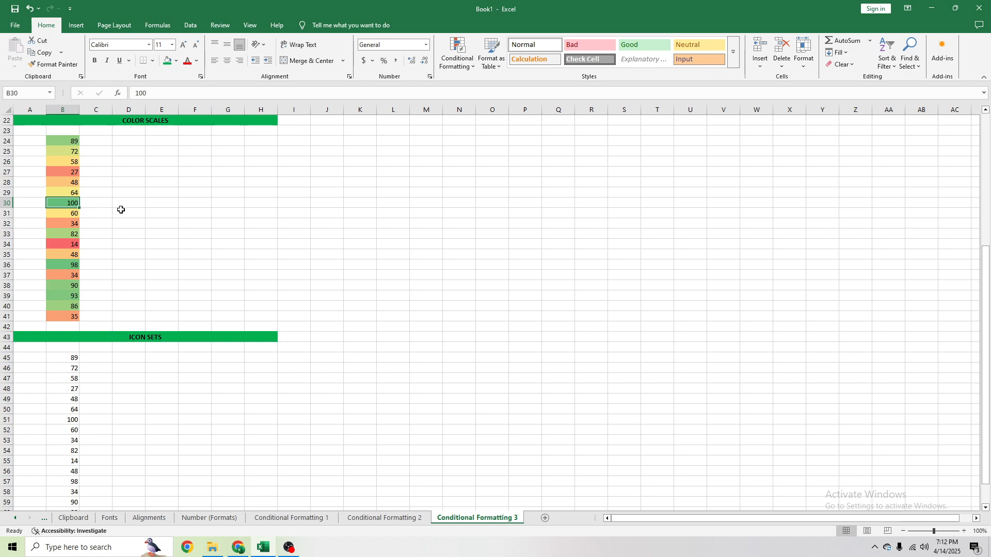
# Review the other color scale presets available for B24:B41 without applying one
pyautogui.moveTo(72, 138); pyautogui.dragTo(72, 311)
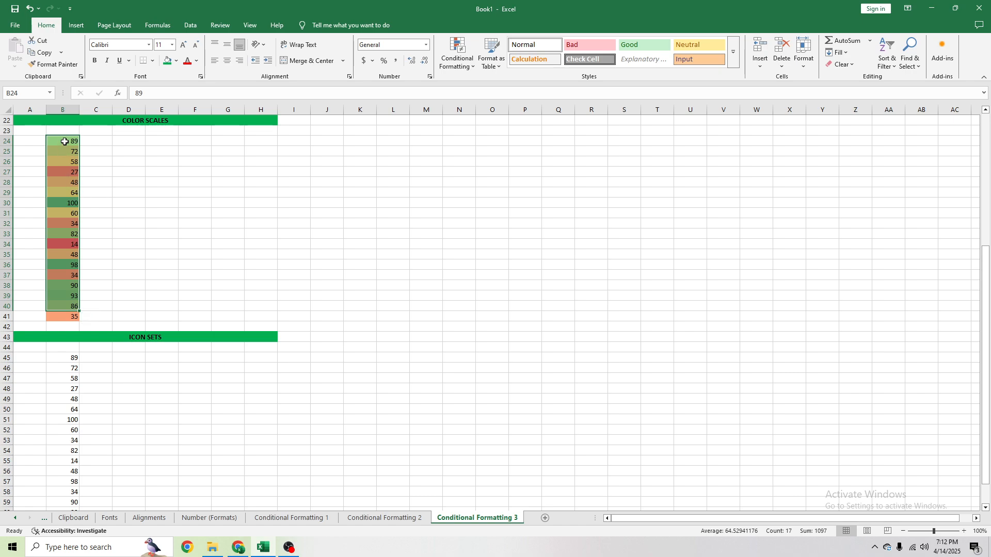
pyautogui.moveTo(65, 142); pyautogui.dragTo(64, 313)
pyautogui.click(458, 57)
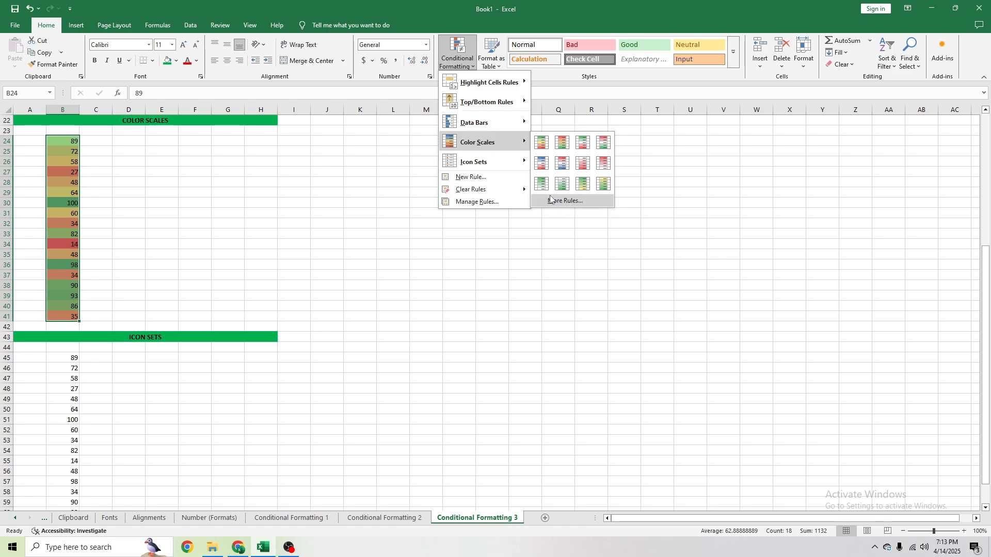
pyautogui.click(544, 153)
pyautogui.click(166, 189)
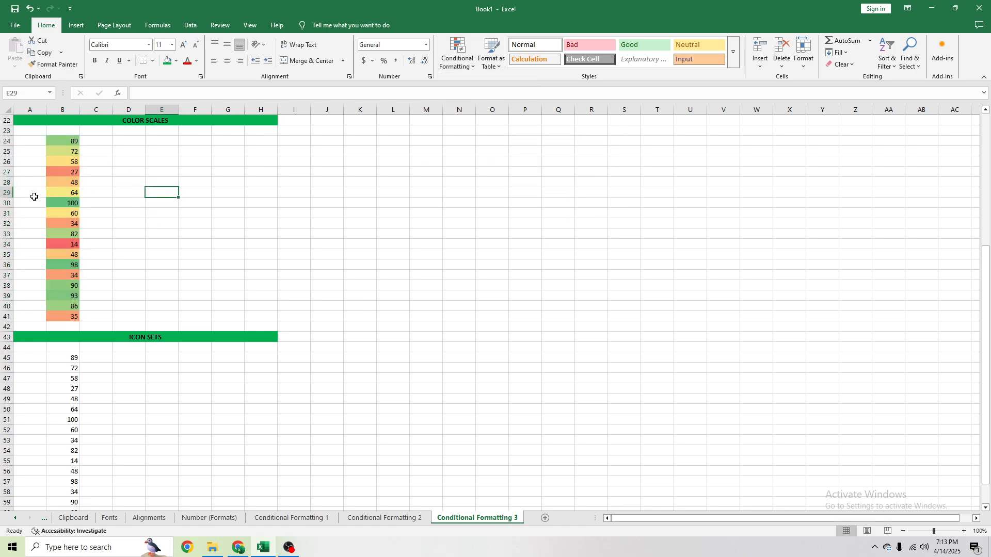
# Apply the 3 Arrows (Colored) icon set to B45:B62 in the Icon Sets section and check the arrows against the values
pyautogui.scroll(-7, 66, 216)
pyautogui.scroll(1, 104, 181)
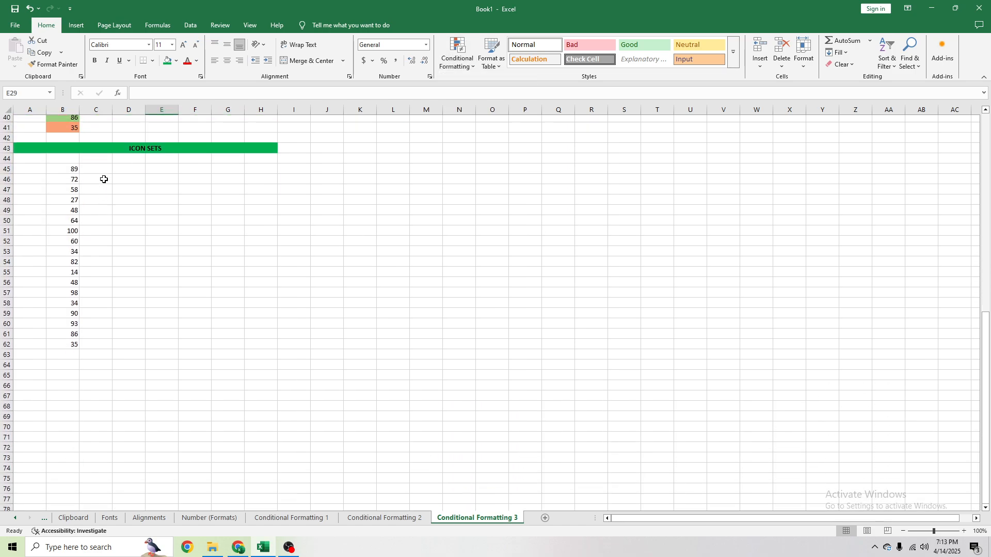
pyautogui.click(68, 172)
pyautogui.moveTo(68, 173); pyautogui.dragTo(62, 348)
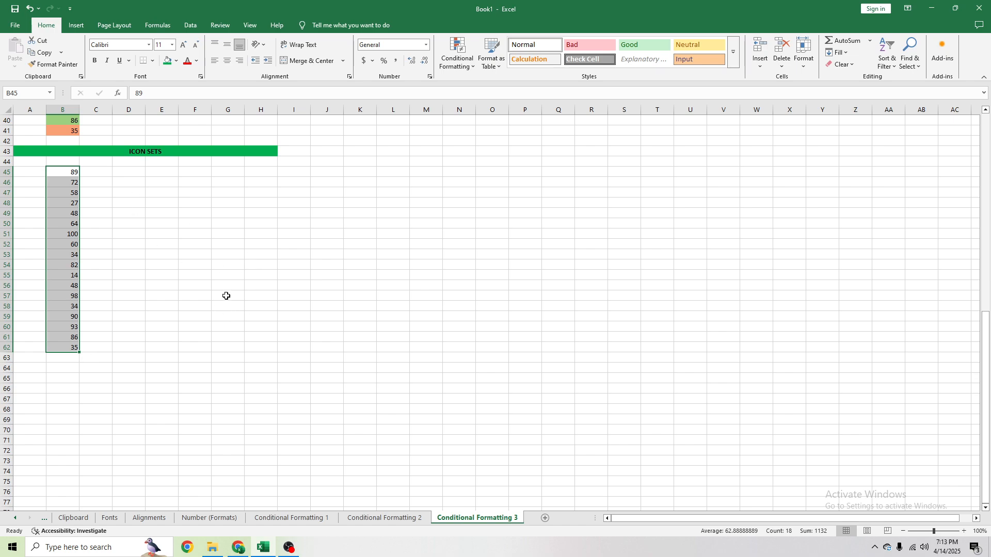
pyautogui.click(458, 54)
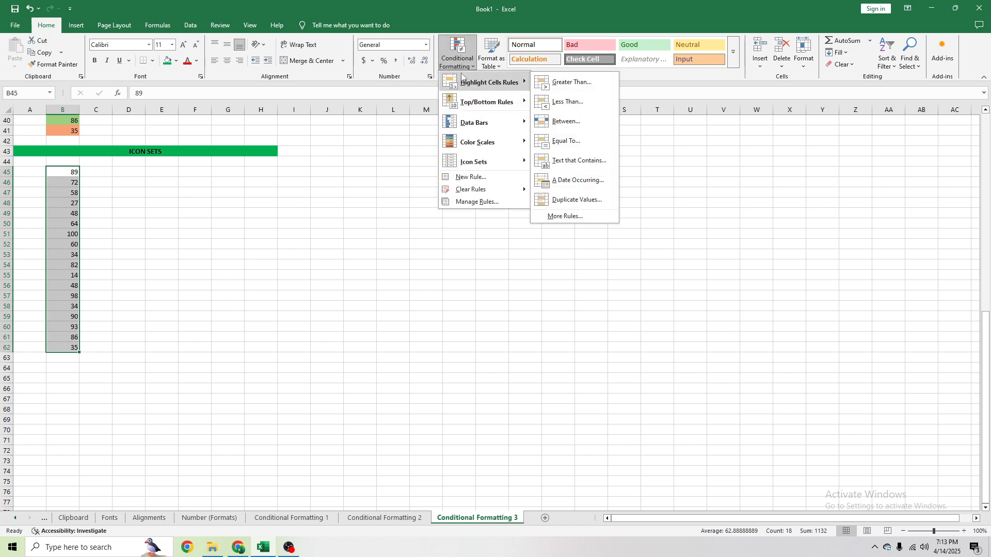
pyautogui.moveTo(489, 157)
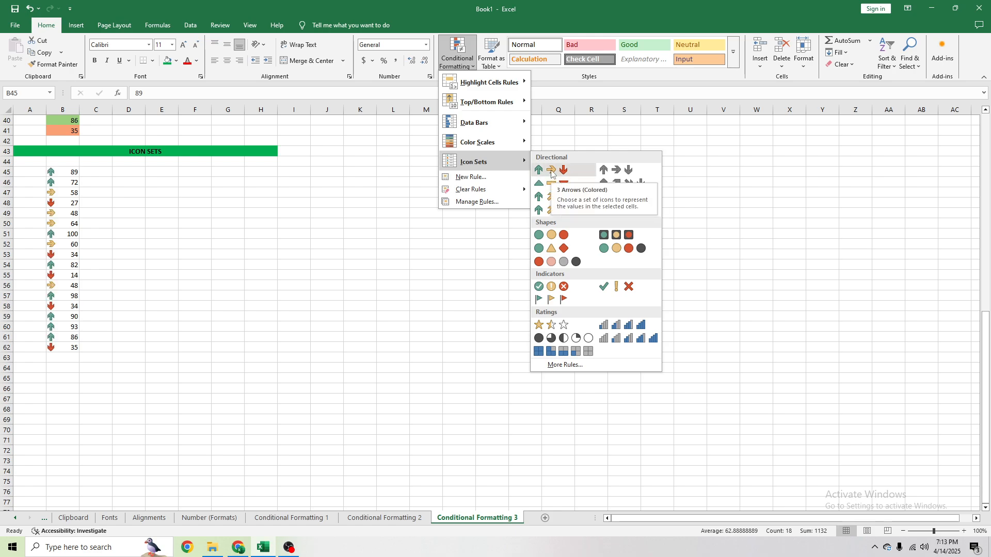
pyautogui.click(552, 176)
pyautogui.moveTo(65, 234); pyautogui.dragTo(65, 225)
pyautogui.click(65, 233)
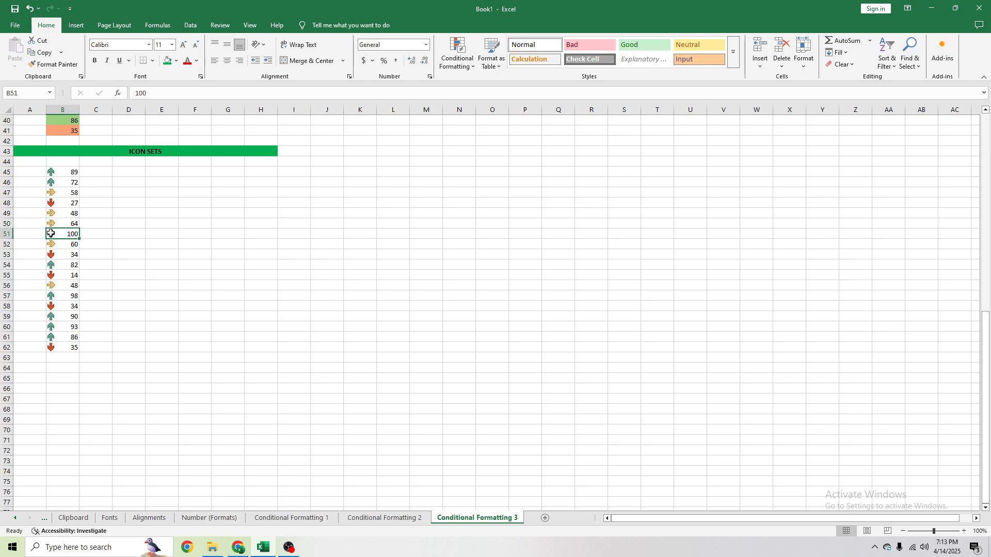
pyautogui.click(72, 260)
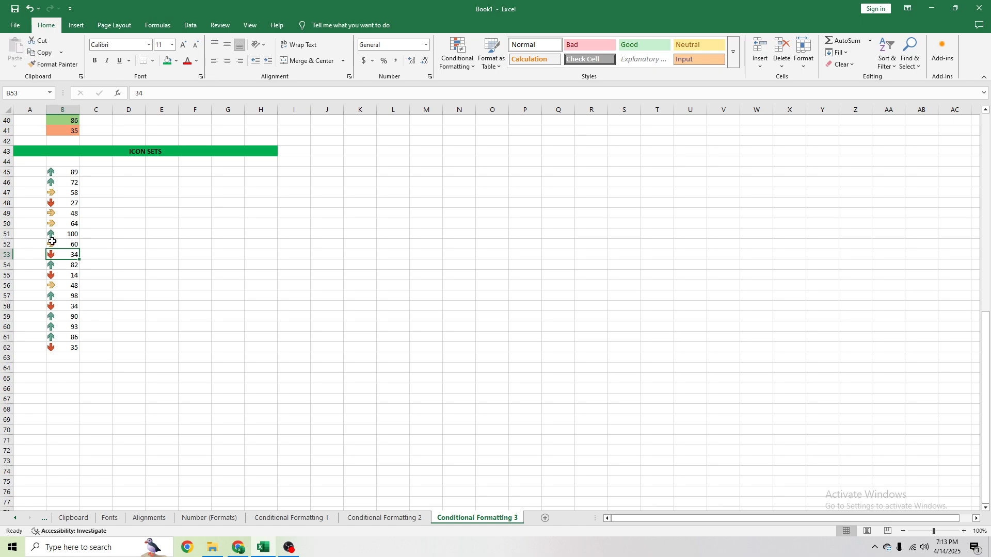
# Preview the other icon set styles on B45:B62 in the Icon Sets section and reapply the 3 Arrows (Colored) set
pyautogui.moveTo(62, 172); pyautogui.dragTo(70, 345)
pyautogui.click(444, 51)
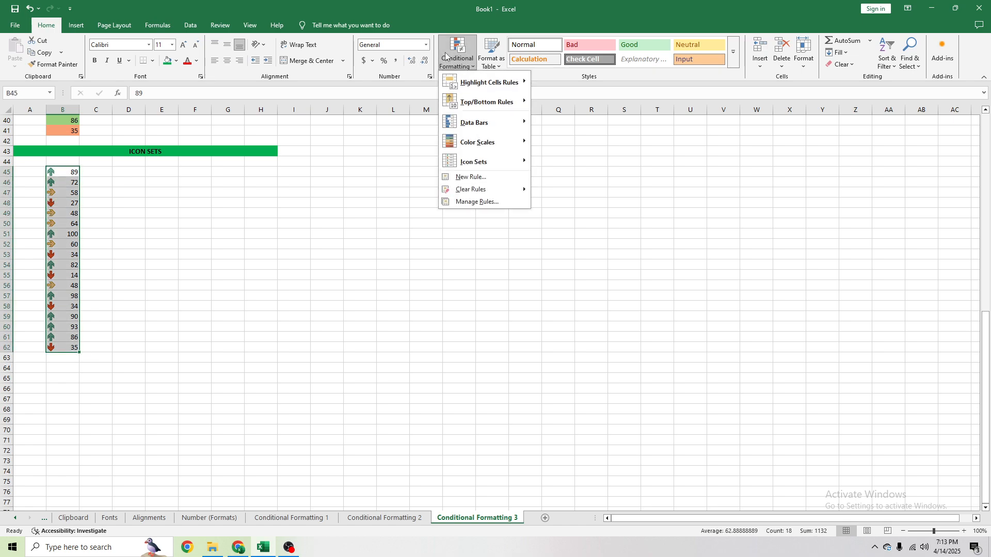
pyautogui.moveTo(499, 162)
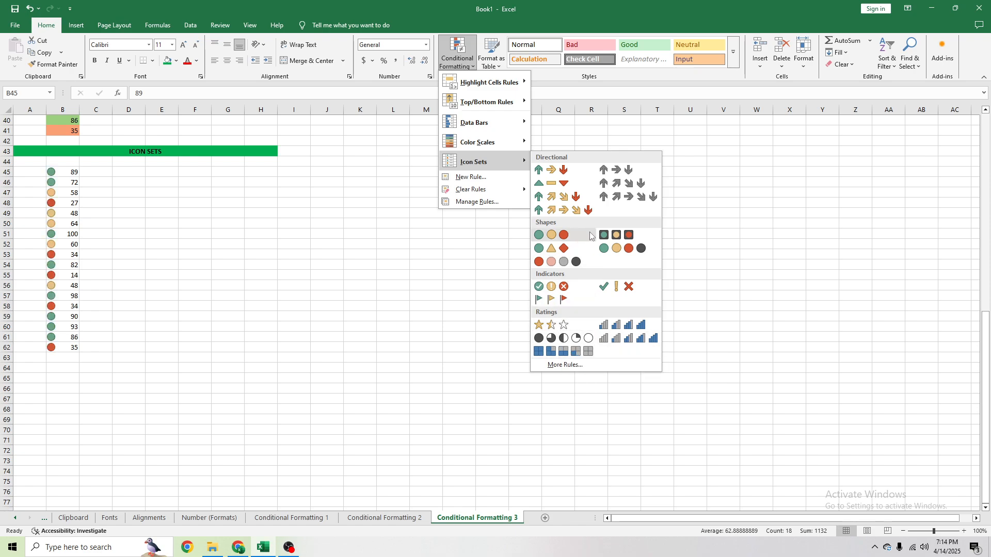
pyautogui.click(564, 170)
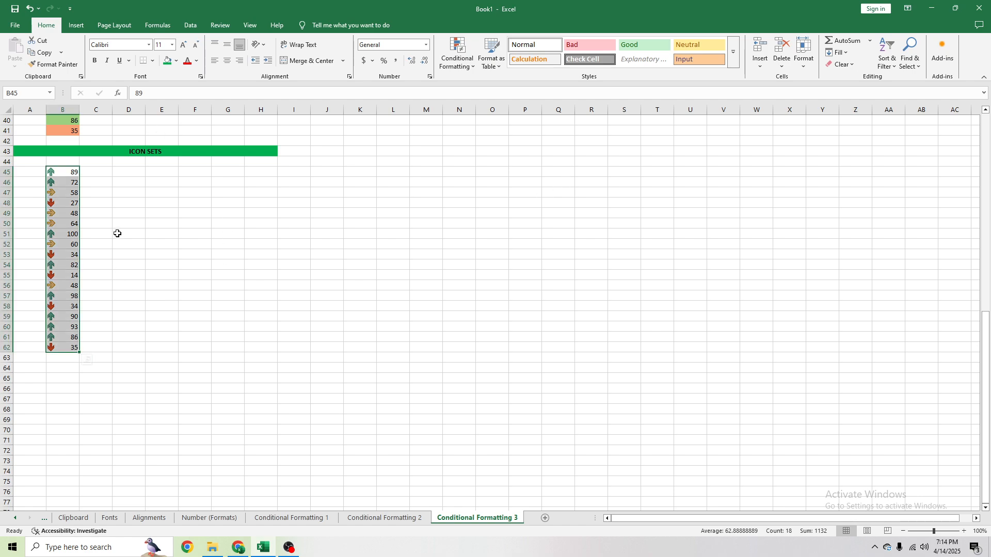
pyautogui.moveTo(58, 174); pyautogui.dragTo(66, 347)
pyautogui.click(195, 296)
# Review the data bars and color scales, revisit the Conditional Formatting 1 and 2 sheets, and return to Conditional Formatting 3
pyautogui.scroll(13, 64, 211)
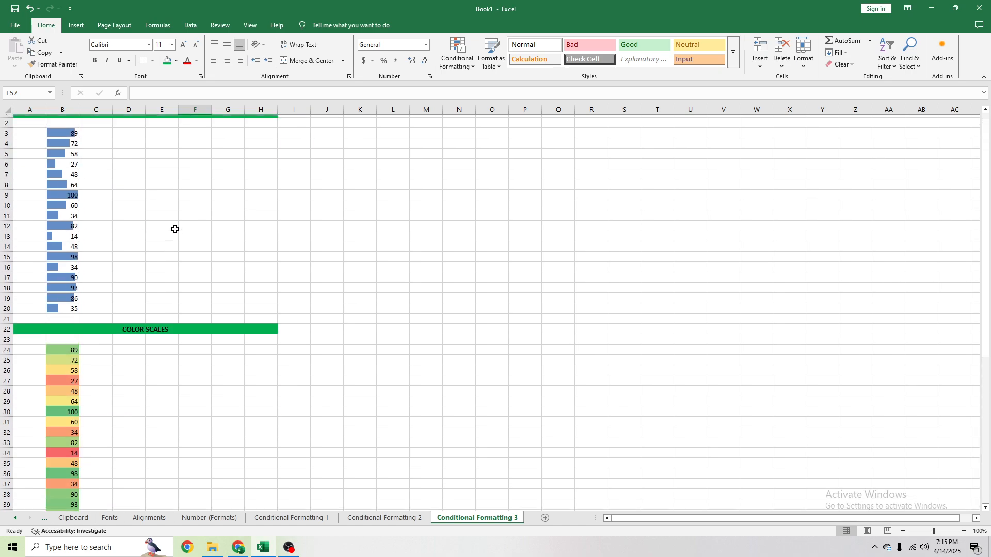
pyautogui.click(195, 293)
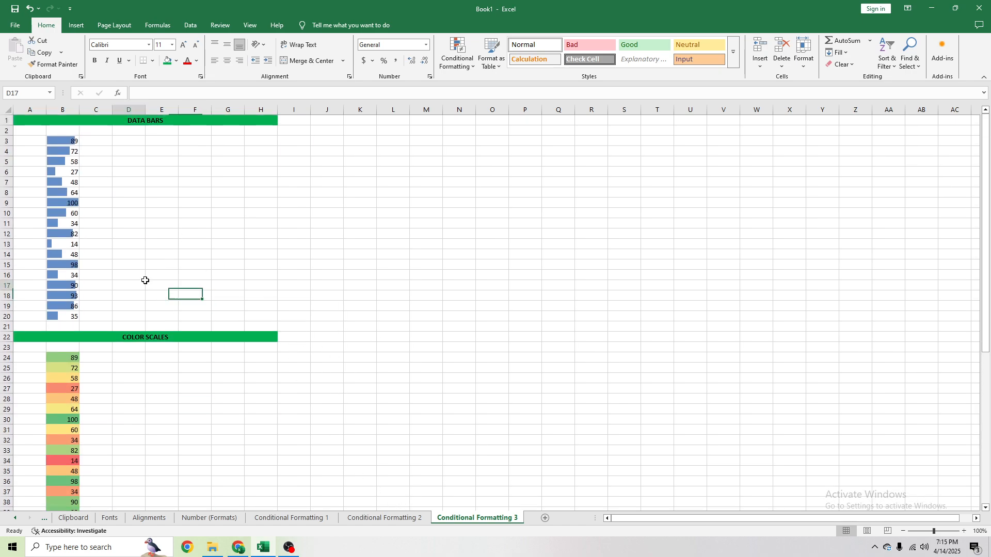
pyautogui.click(132, 285)
pyautogui.click(307, 518)
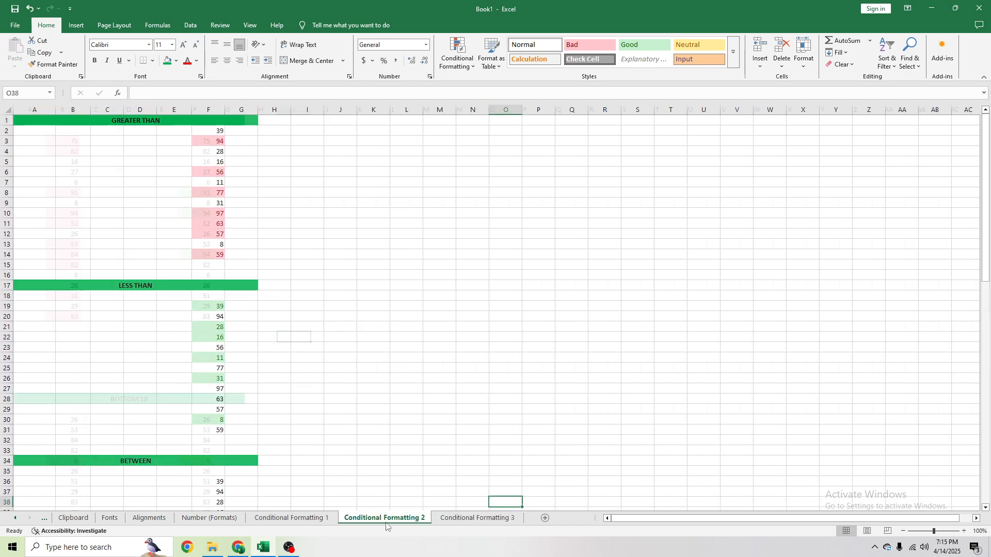
pyautogui.click(477, 518)
pyautogui.click(471, 65)
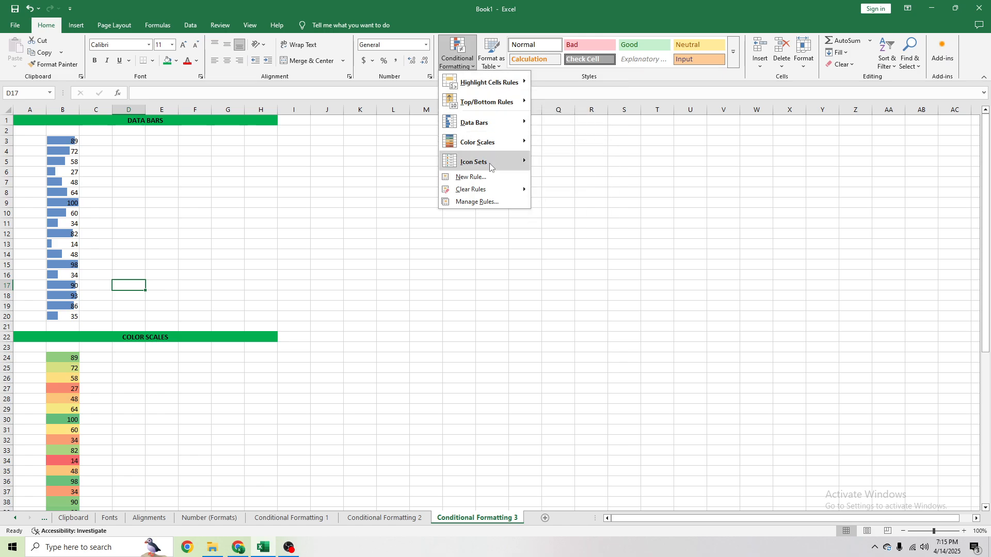
pyautogui.click(346, 239)
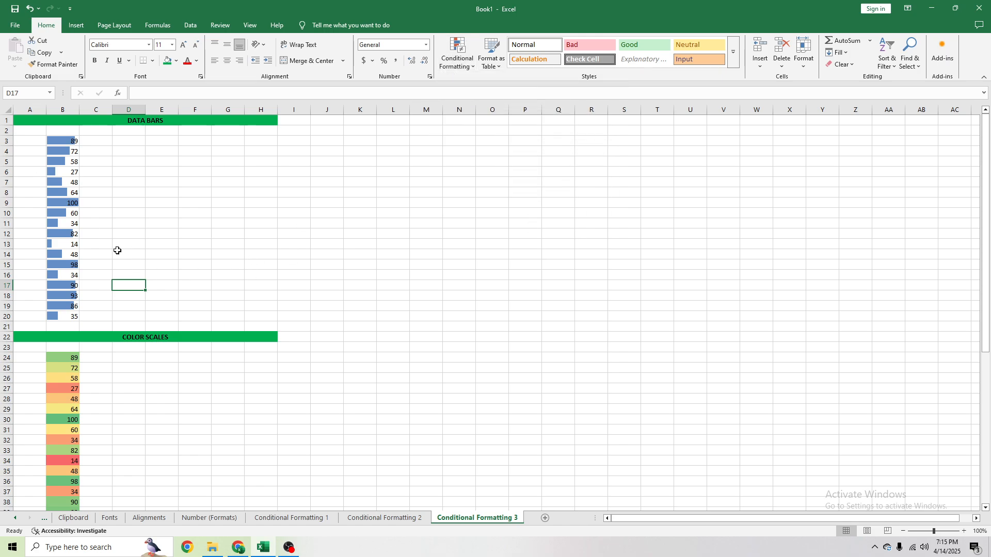
pyautogui.click(96, 317)
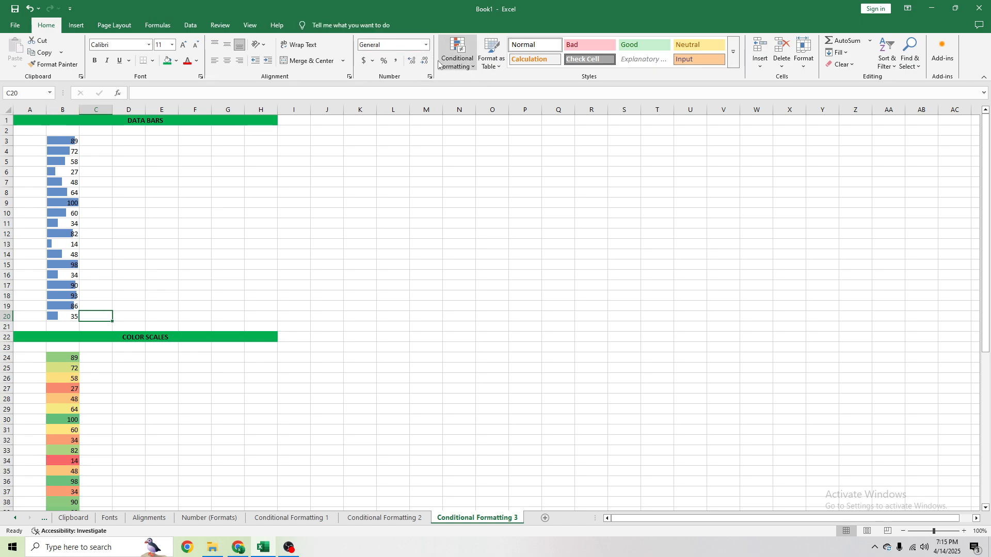
pyautogui.click(253, 144)
pyautogui.moveTo(75, 143); pyautogui.dragTo(66, 316)
pyautogui.click(227, 254)
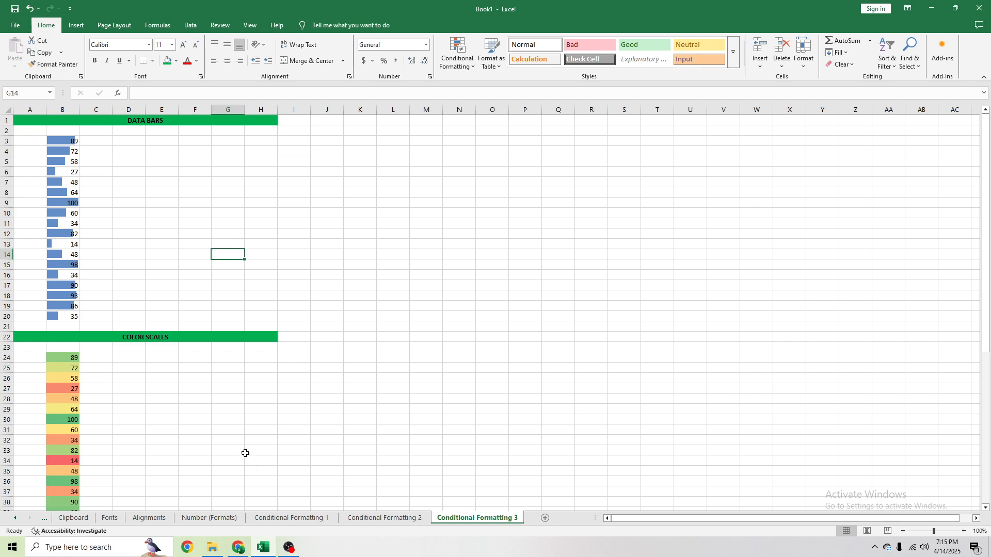
pyautogui.click(259, 431)
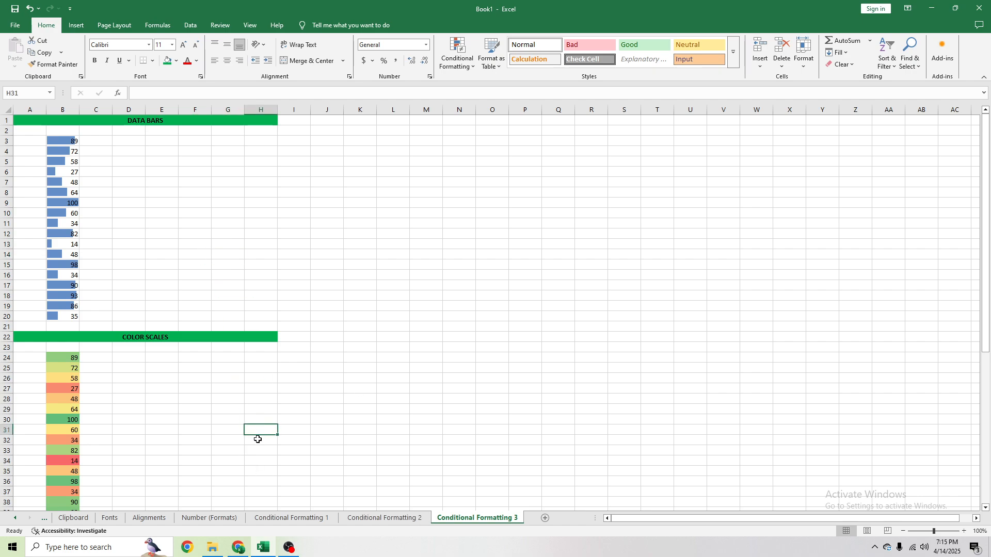